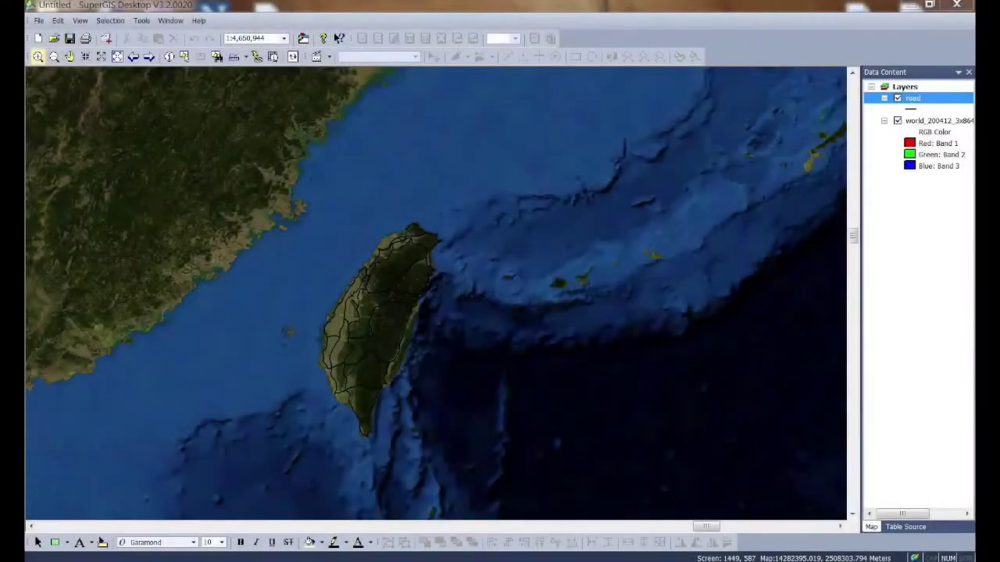
- Symbolize the road layer with unique values based on the Severity field and add all its values
{"action": "left_click", "coordinate": [575, 134]}
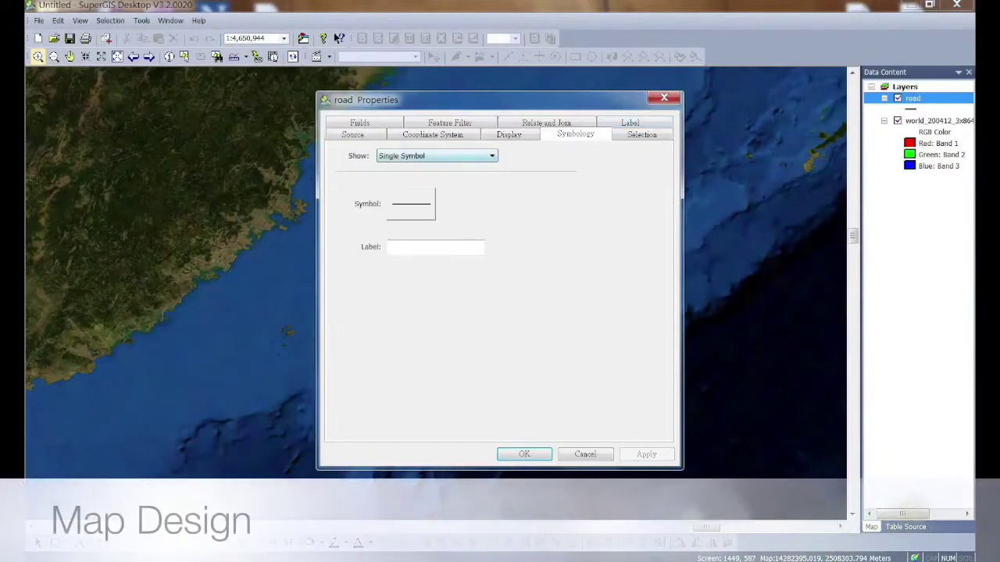
{"action": "left_click", "coordinate": [438, 156]}
{"action": "left_click", "coordinate": [402, 195]}
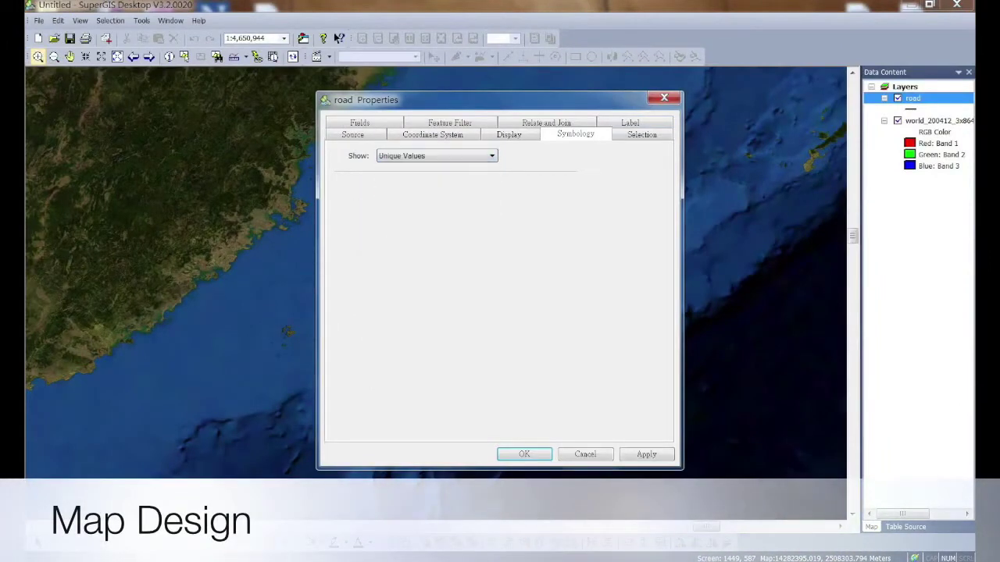
{"action": "left_click", "coordinate": [454, 191]}
{"action": "left_click", "coordinate": [406, 211]}
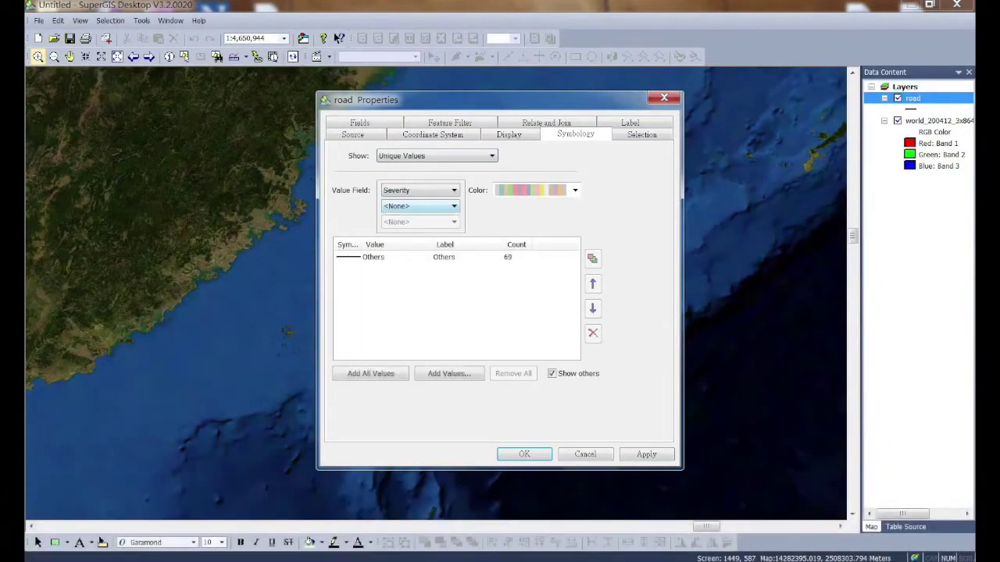
{"action": "left_click", "coordinate": [370, 374]}
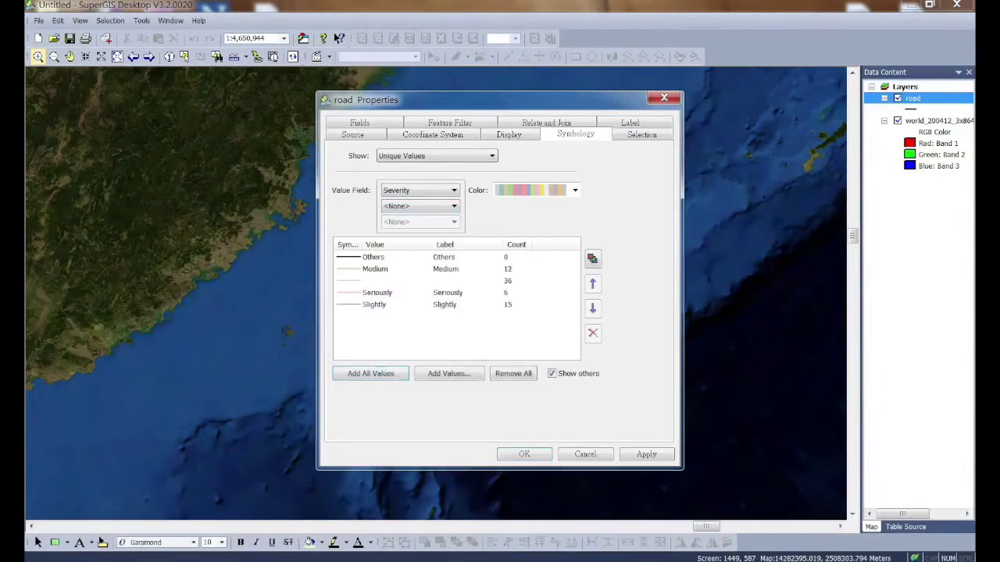
- Change the line symbol color of the Medium severity value to yellow and apply the road layer's symbology
{"action": "left_click", "coordinate": [370, 269]}
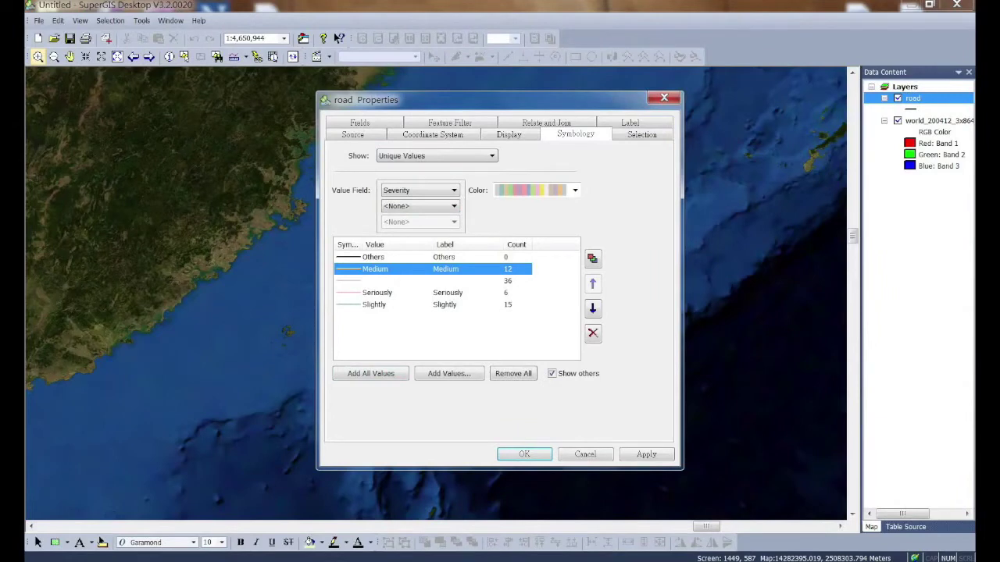
{"action": "double_click", "coordinate": [348, 269]}
{"action": "left_click", "coordinate": [655, 274]}
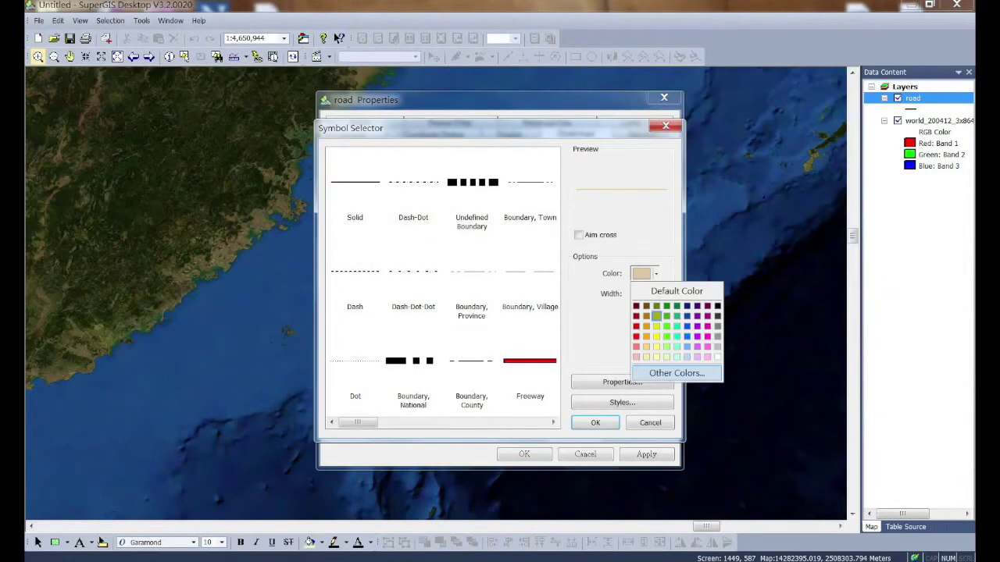
{"action": "left_click", "coordinate": [657, 337]}
{"action": "left_click", "coordinate": [596, 422]}
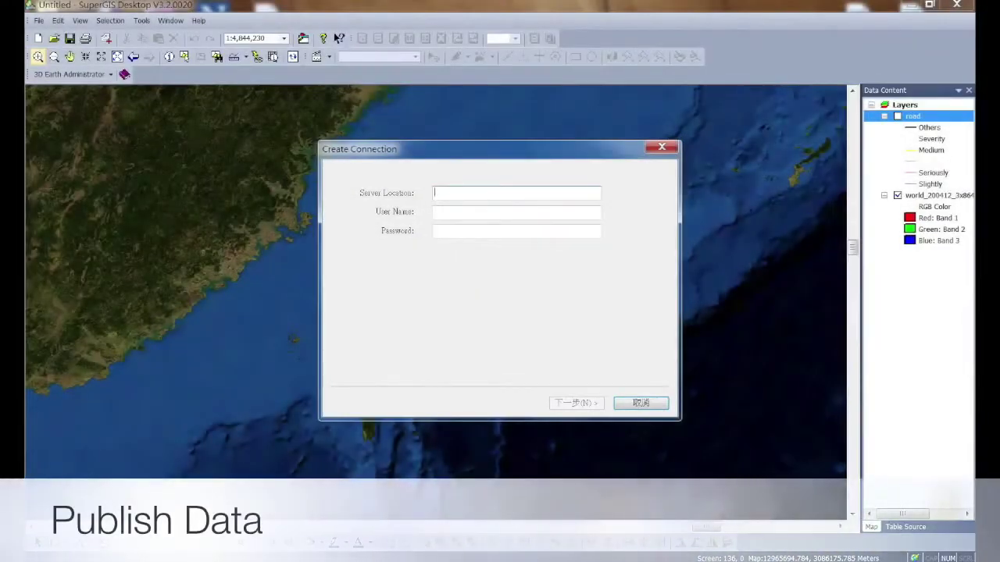
- Create a connection to the server at localhost, entering the account's user name and password
{"action": "type", "text": "localhost"}
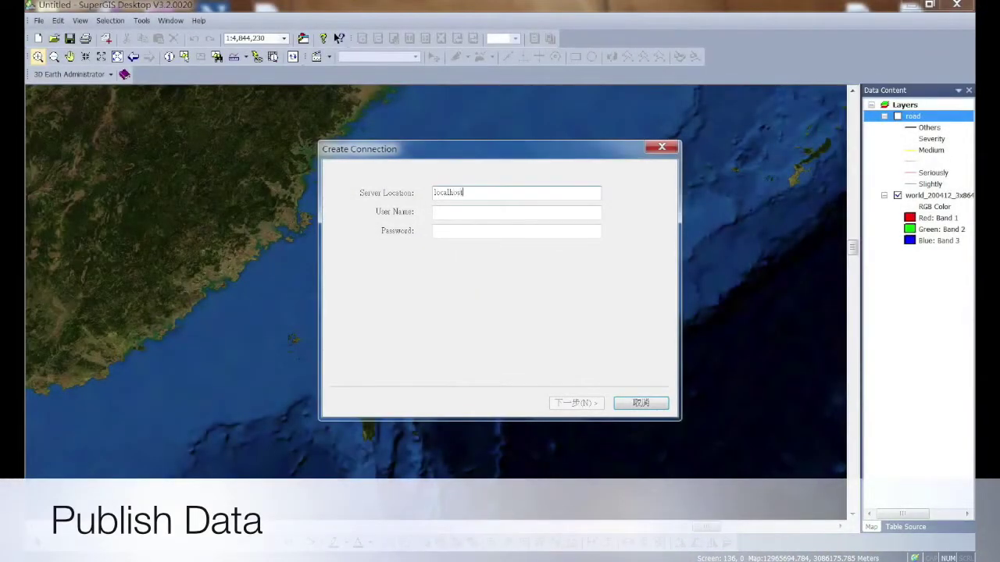
{"action": "key", "text": "Tab"}
{"action": "type", "text": "a"}
{"action": "key", "text": "Tab"}
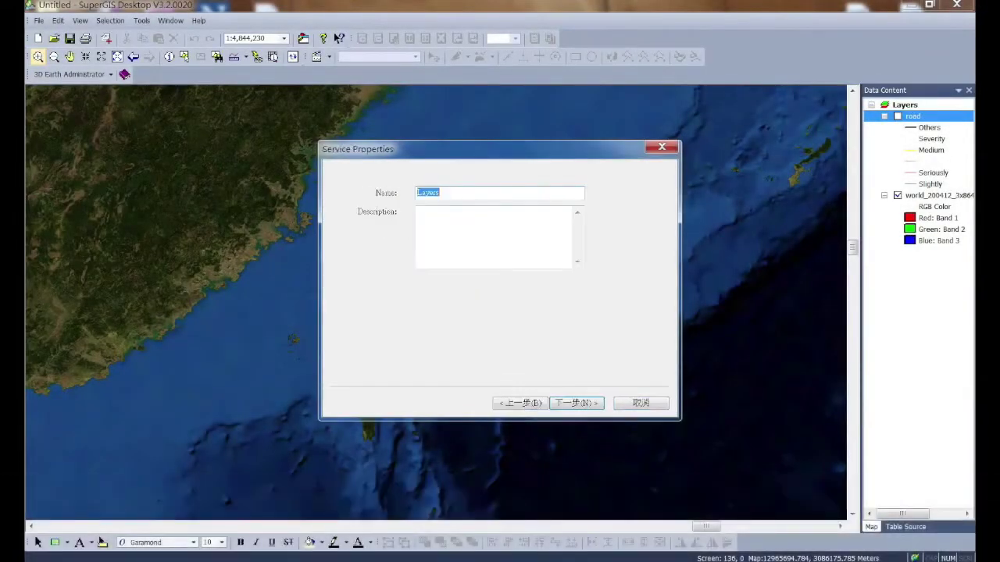
- Name the published service 3D and continue to the layer selection
{"action": "key", "text": "BackSpace"}
{"action": "type", "text": "3D"}
{"action": "key", "text": "Return"}
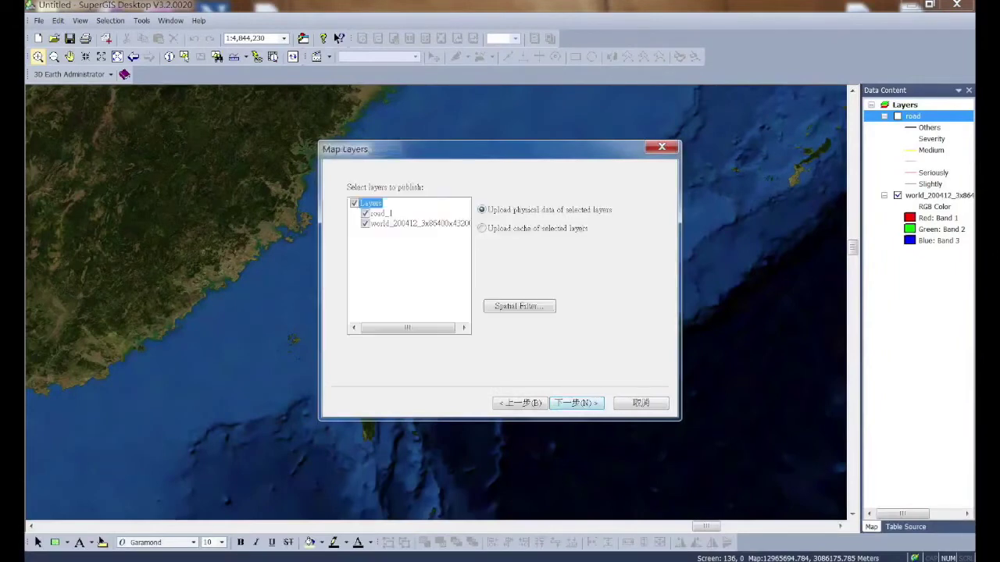
- Set the spatial filter of the published layers to the outline of features and open its feature query
{"action": "left_click", "coordinate": [519, 305]}
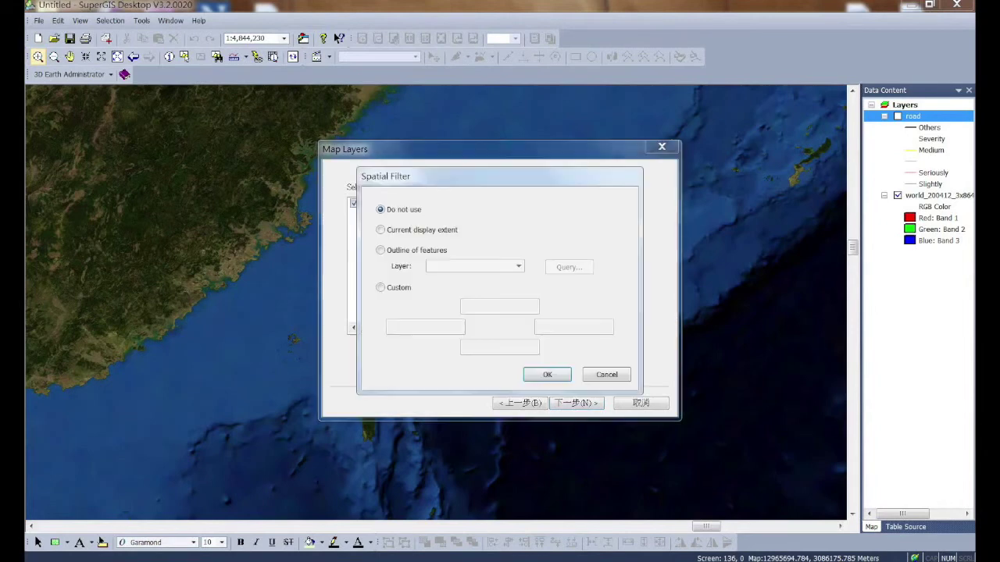
{"action": "left_click", "coordinate": [380, 229]}
{"action": "left_click", "coordinate": [381, 249]}
{"action": "left_click", "coordinate": [569, 267]}
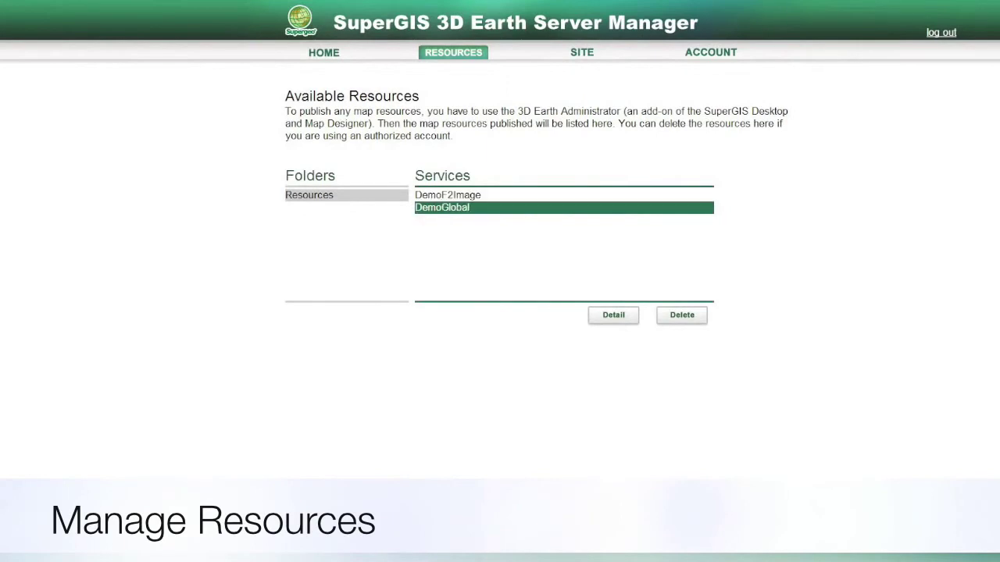
- Examine the details of the DemoGlobal resource, expanding its projected and geographic coordinate systems
{"action": "left_click", "coordinate": [613, 315]}
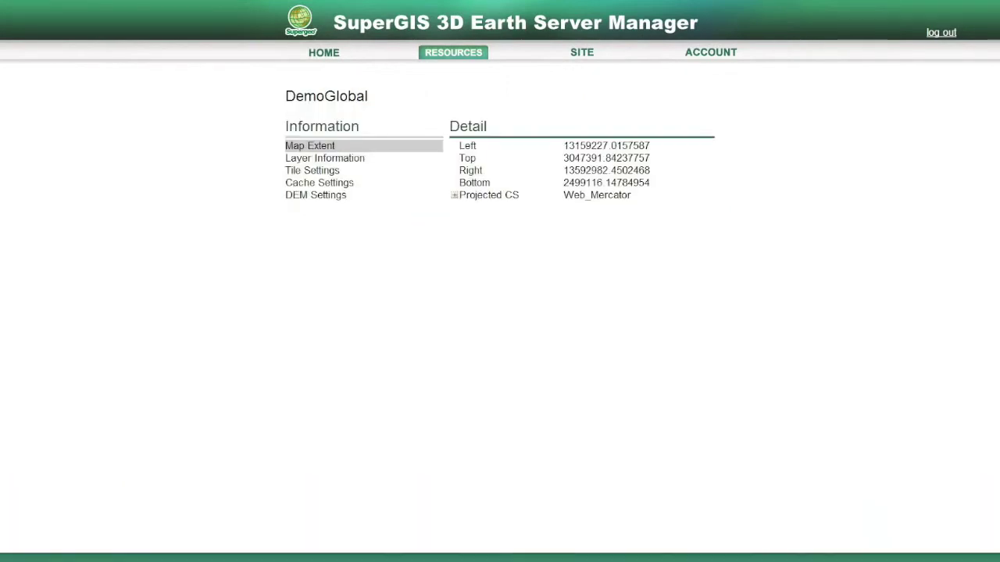
{"action": "left_click", "coordinate": [455, 195]}
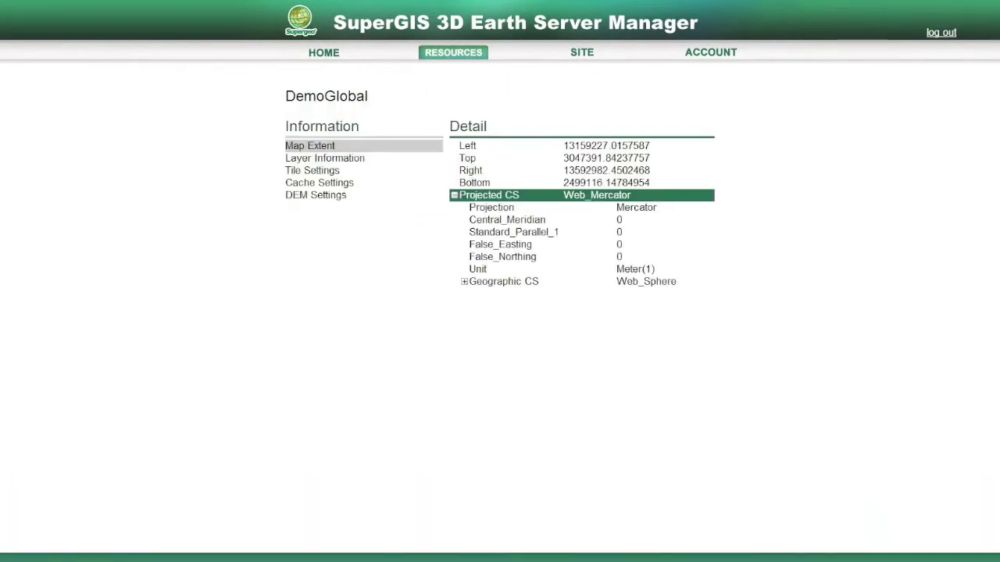
{"action": "left_click", "coordinate": [504, 282]}
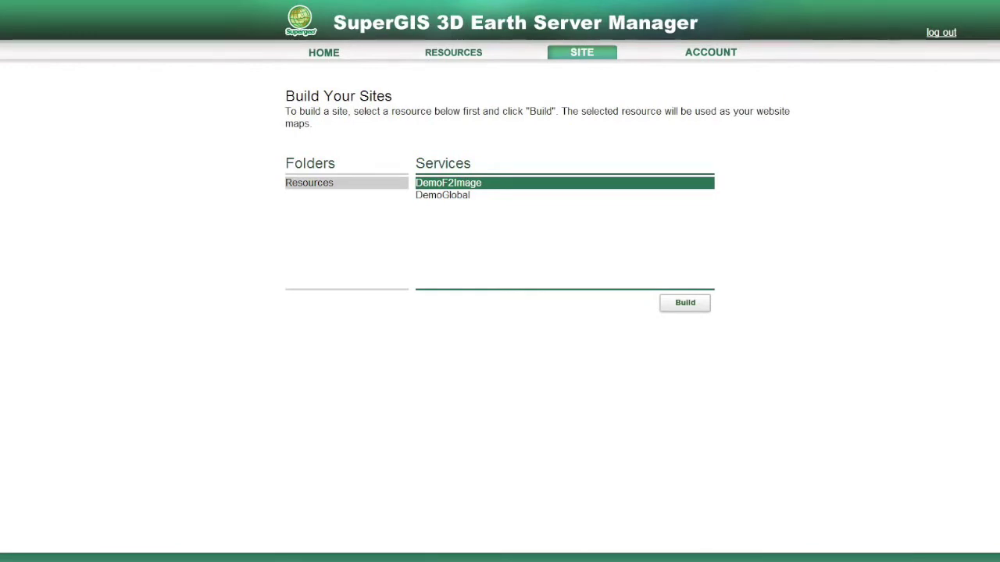
- Build a site from the DemoF2Image service and enter "web site" as its application name
{"action": "left_click", "coordinate": [443, 195]}
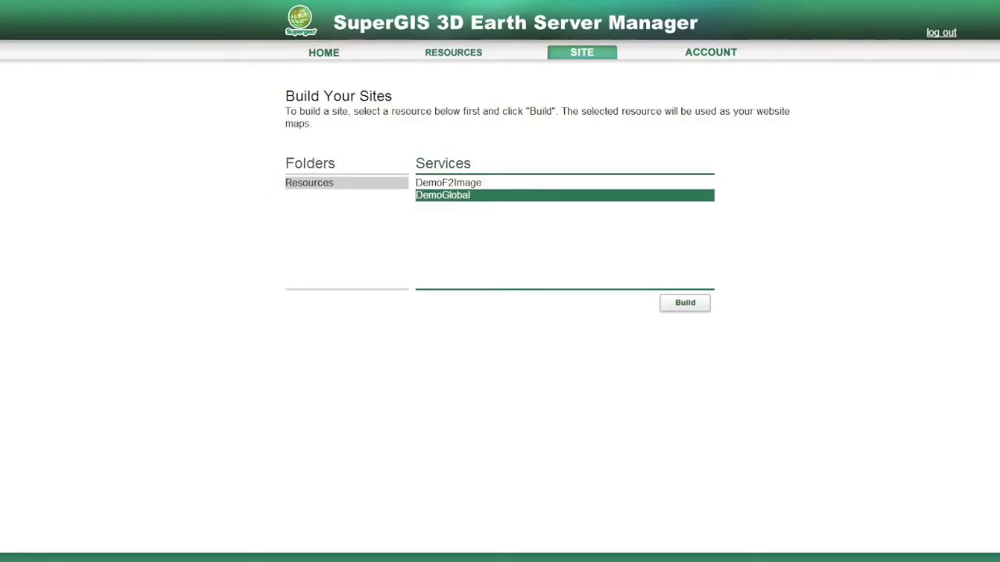
{"action": "left_click", "coordinate": [447, 182]}
{"action": "left_click", "coordinate": [685, 303]}
{"action": "left_click", "coordinate": [507, 151]}
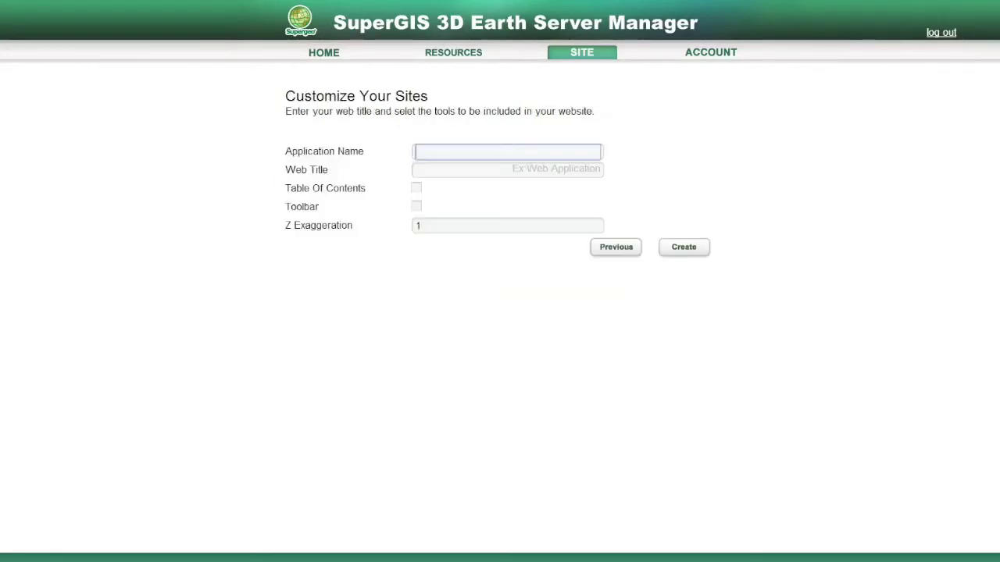
{"action": "type", "text": "web site"}
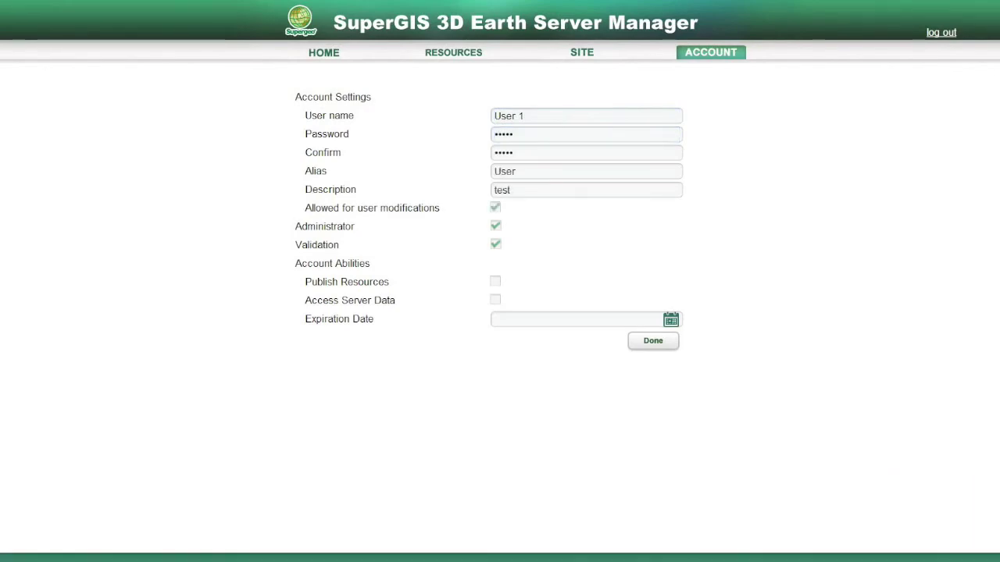
- Pick an expiration date for the new user account from the calendar
{"action": "left_click", "coordinate": [671, 319]}
{"action": "left_click", "coordinate": [648, 230]}
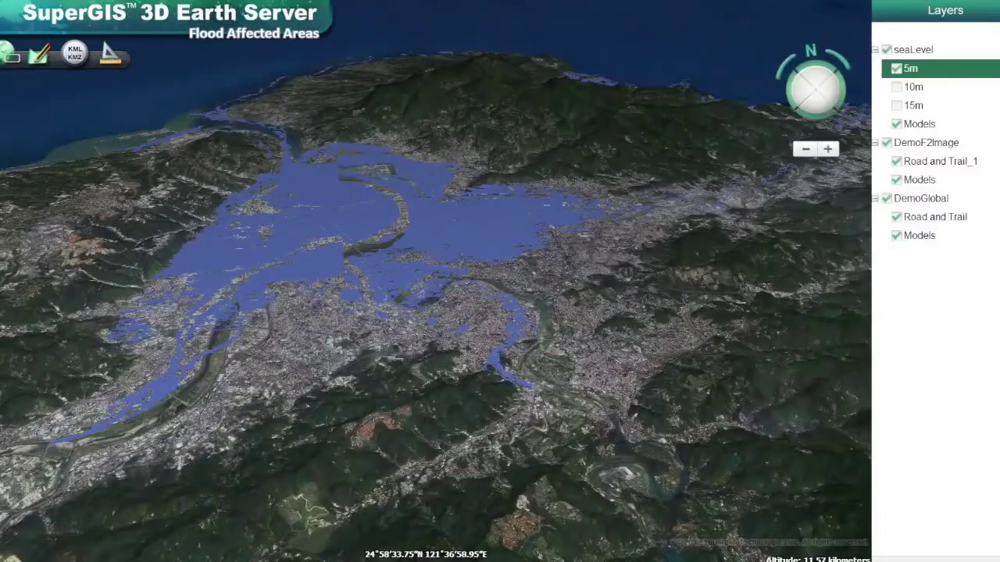
- Compare the flood-affected areas by showing the 10m and 15m sea level layers and hiding both again
{"action": "left_click", "coordinate": [897, 87]}
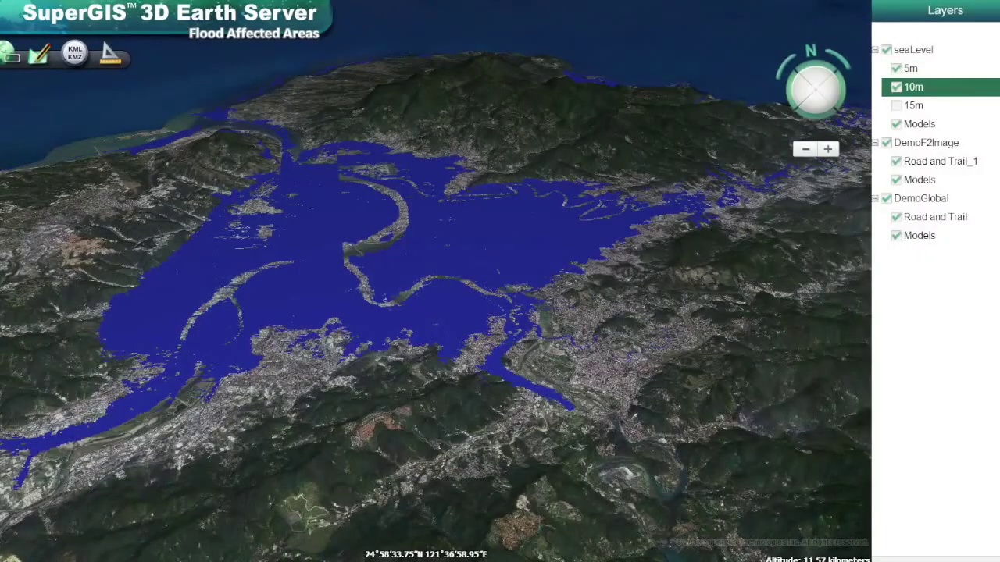
{"action": "left_click", "coordinate": [896, 106]}
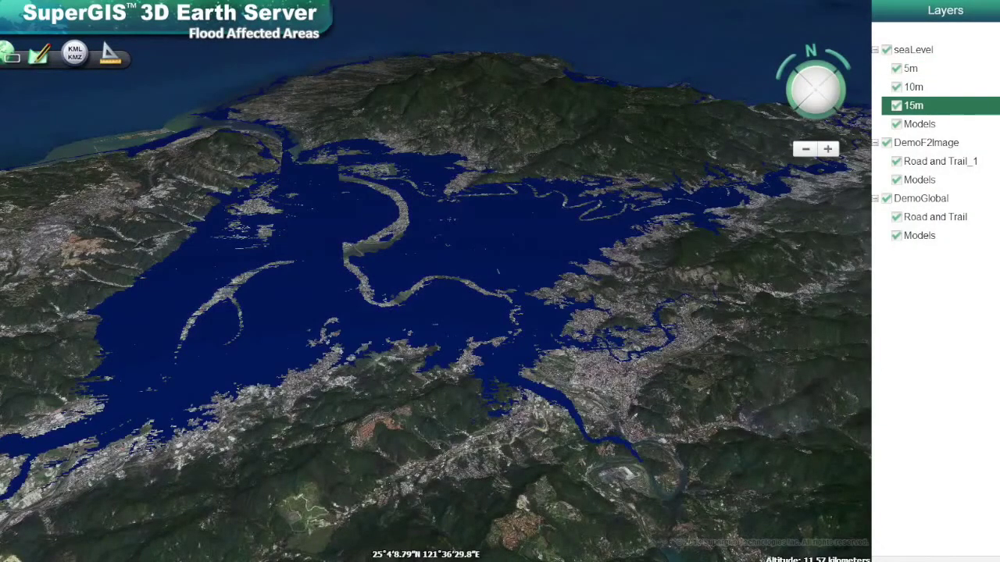
{"action": "left_click", "coordinate": [896, 105]}
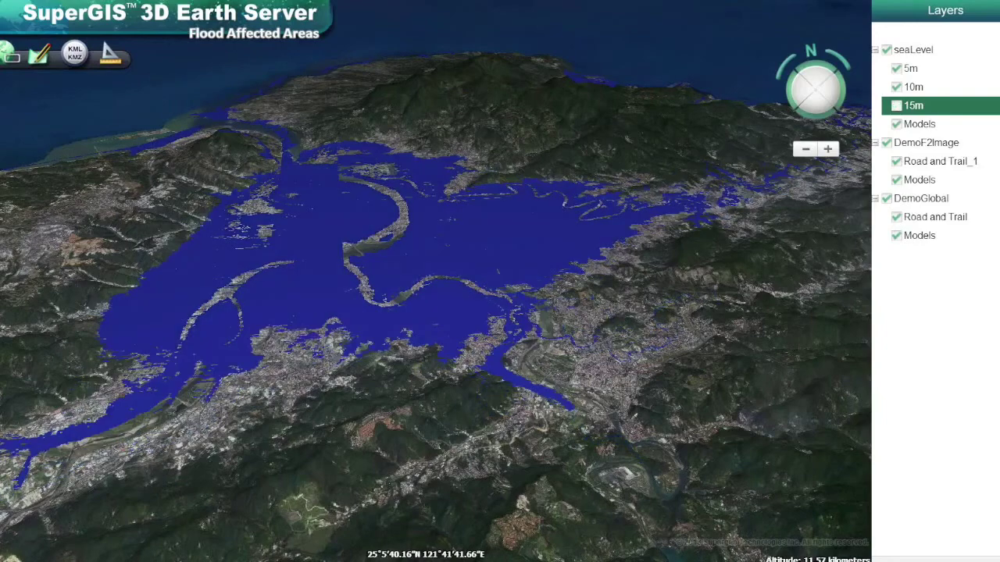
{"action": "left_click", "coordinate": [913, 86]}
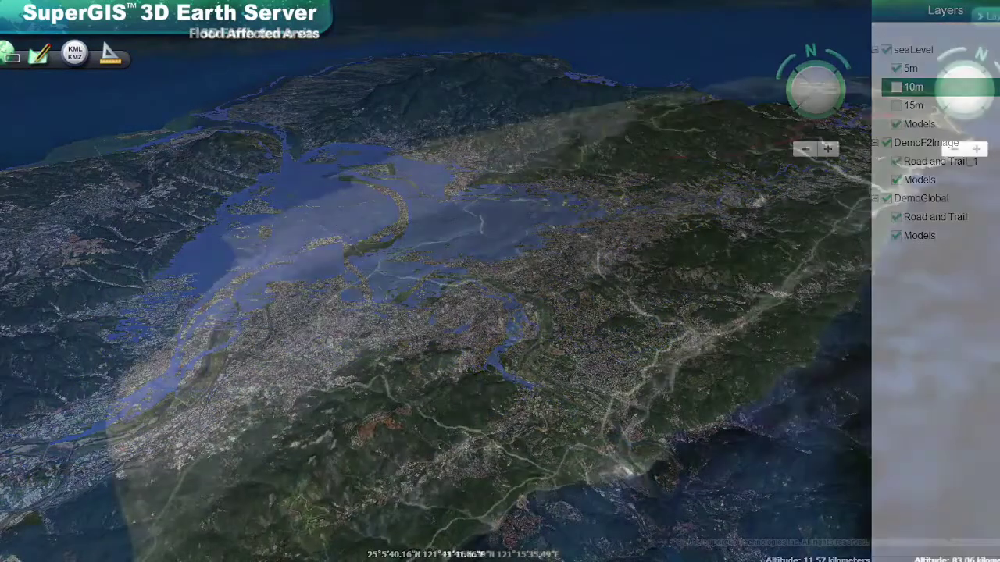